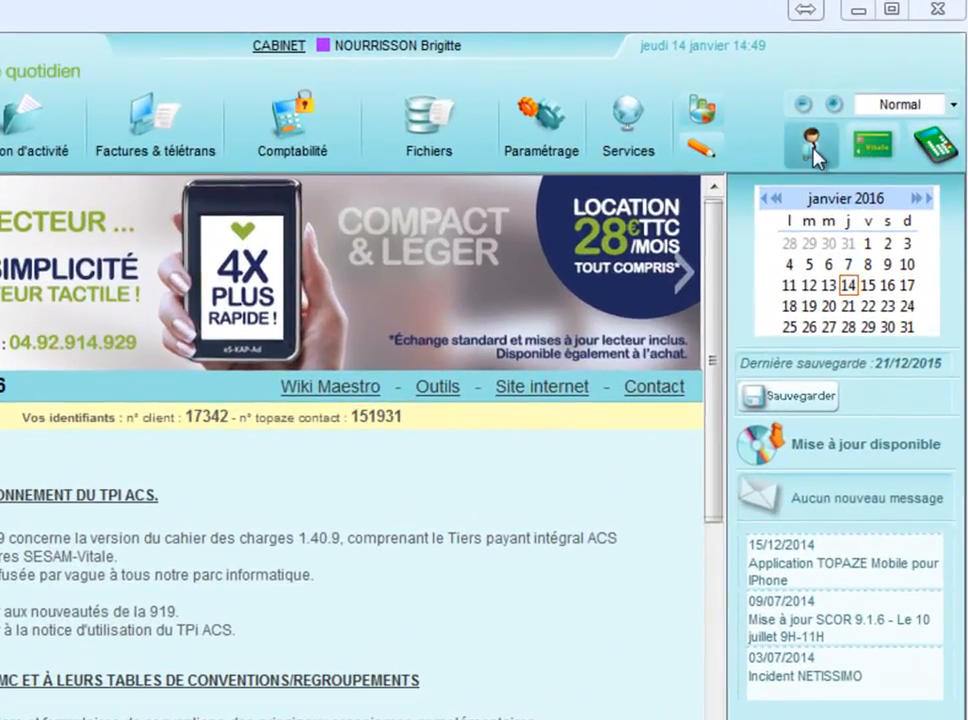
# Step: Open the prescriptions of the fourth patient in the patient search and view the list of existing prescriptions
pyautogui.click(814, 148)
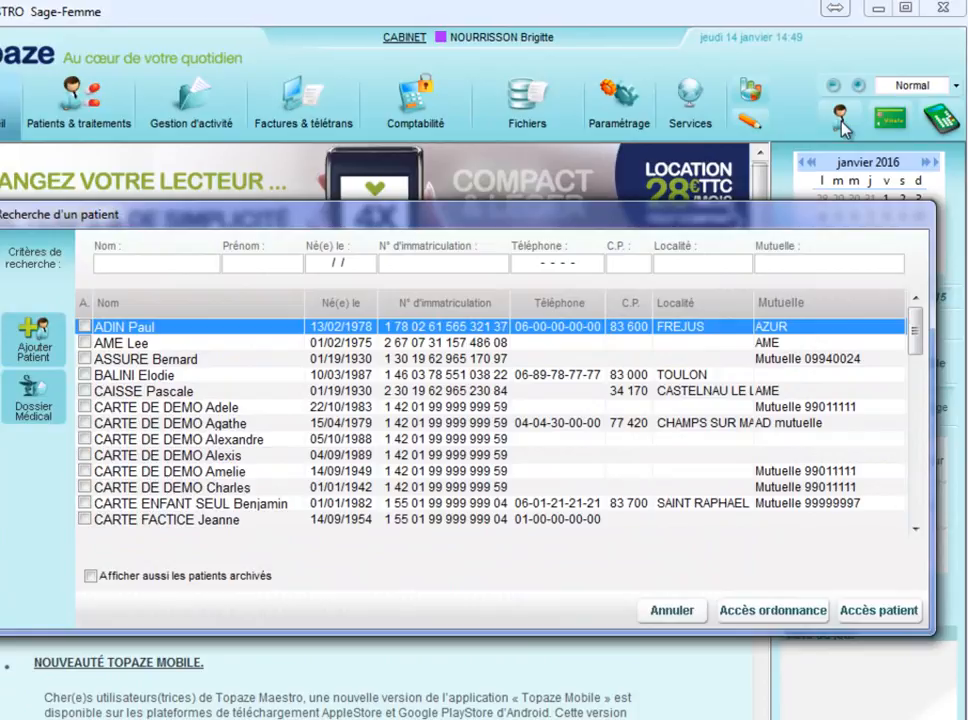
pyautogui.click(154, 377)
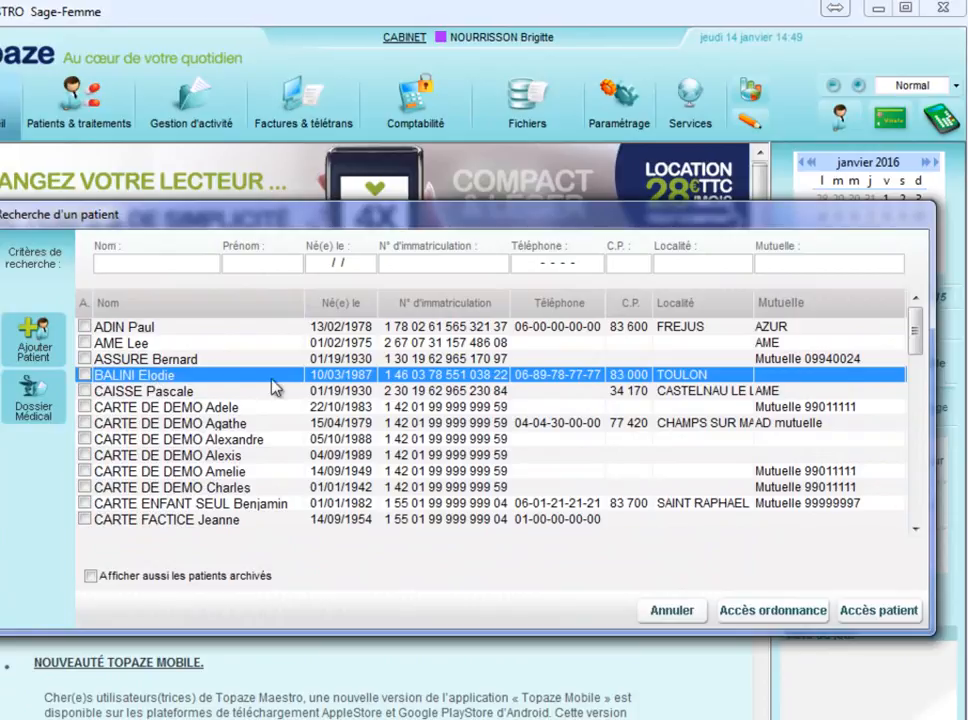
pyautogui.click(772, 609)
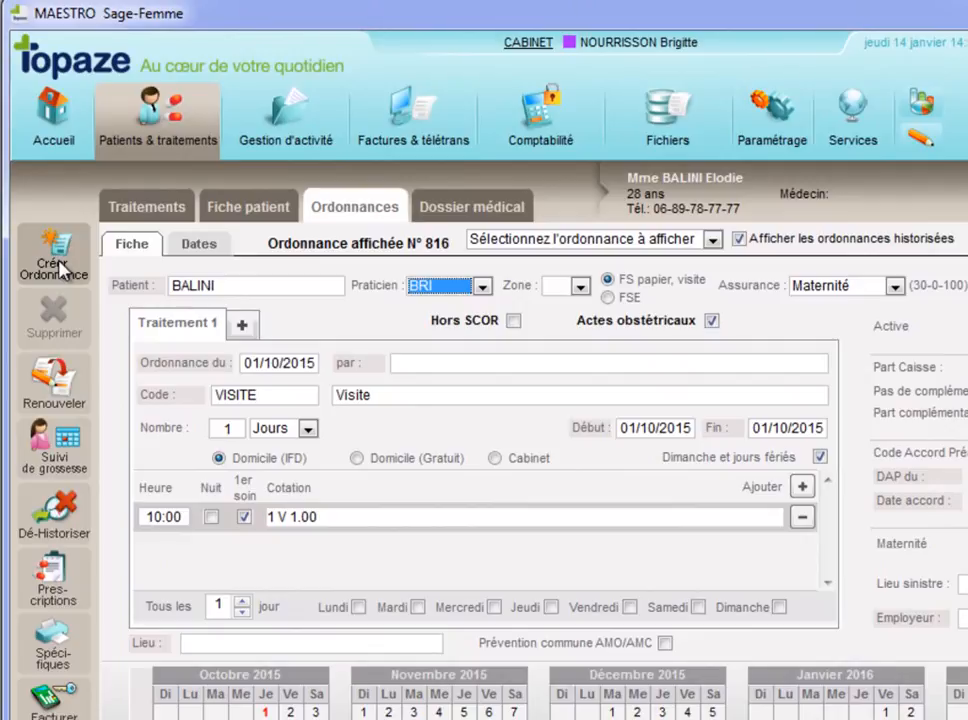
pyautogui.click(563, 240)
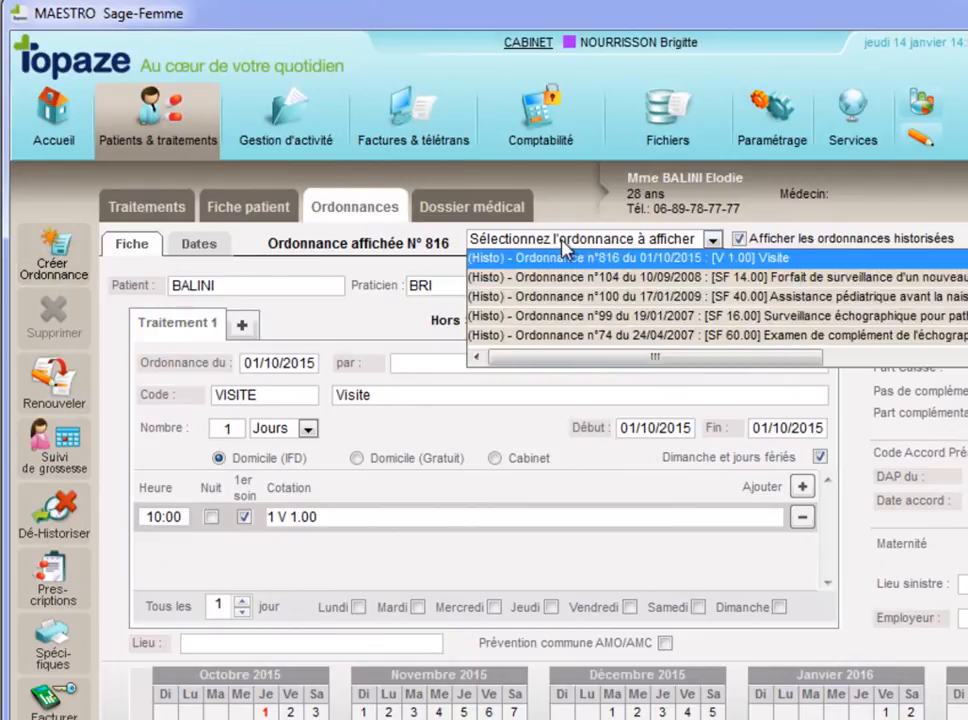
pyautogui.click(563, 245)
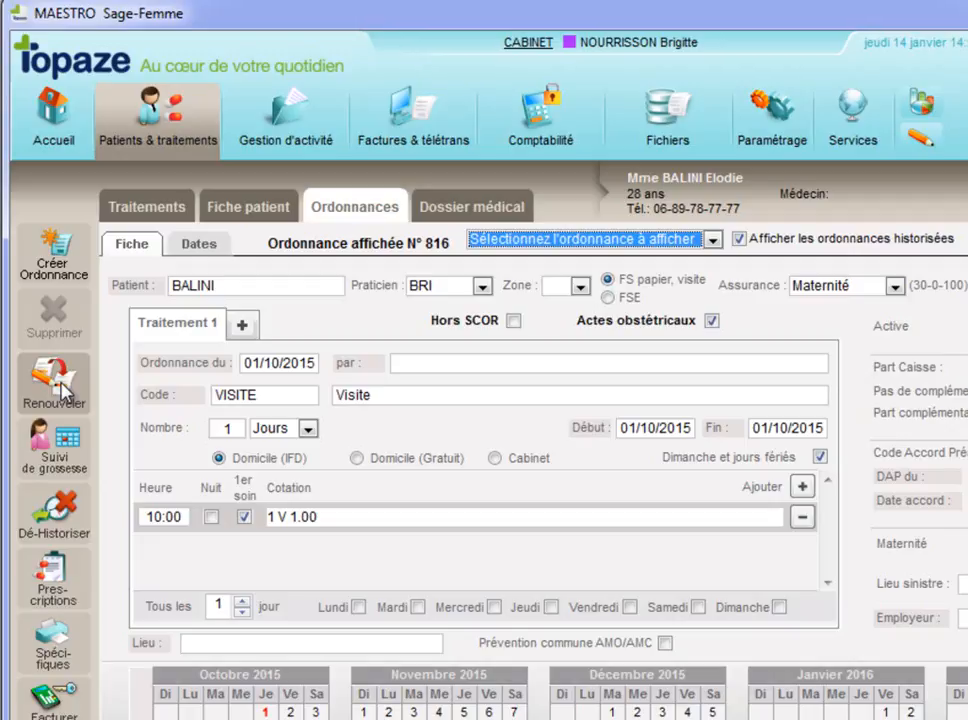
# Step: Create a new prescription dated 14/01/2016 and consult the list of prescribing doctors without choosing one
pyautogui.click(72, 248)
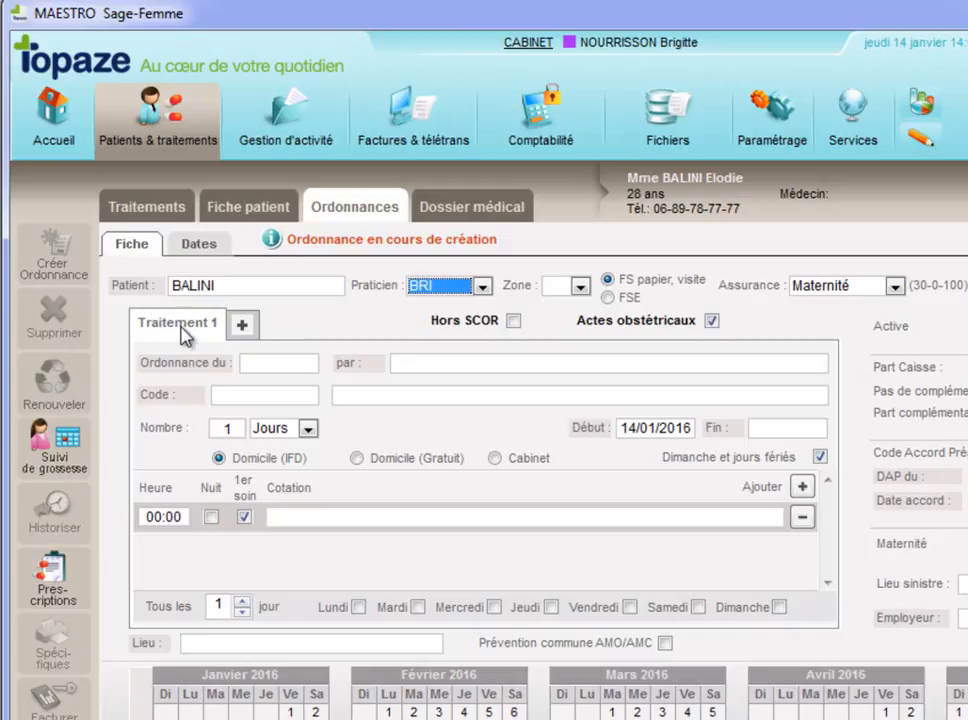
pyautogui.click(262, 368)
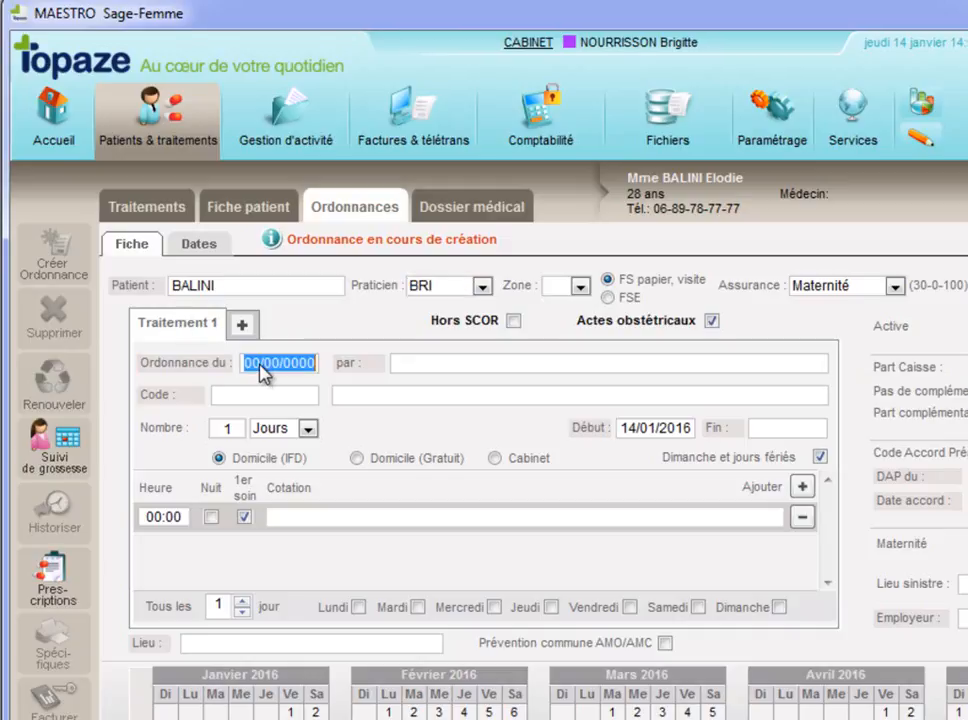
pyautogui.write('14012016')
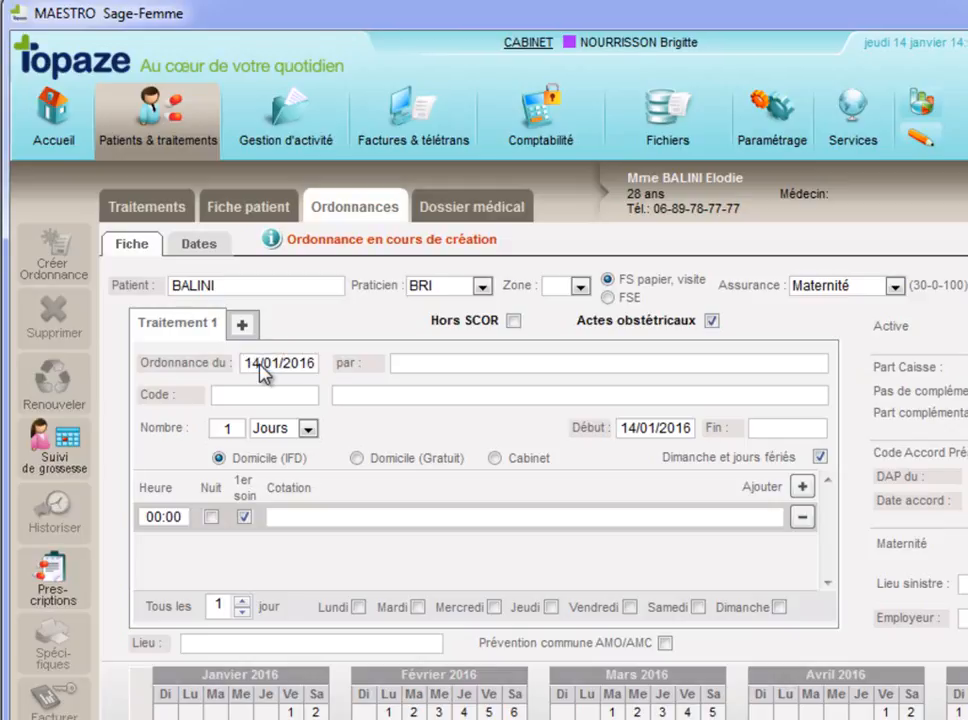
pyautogui.click(352, 366)
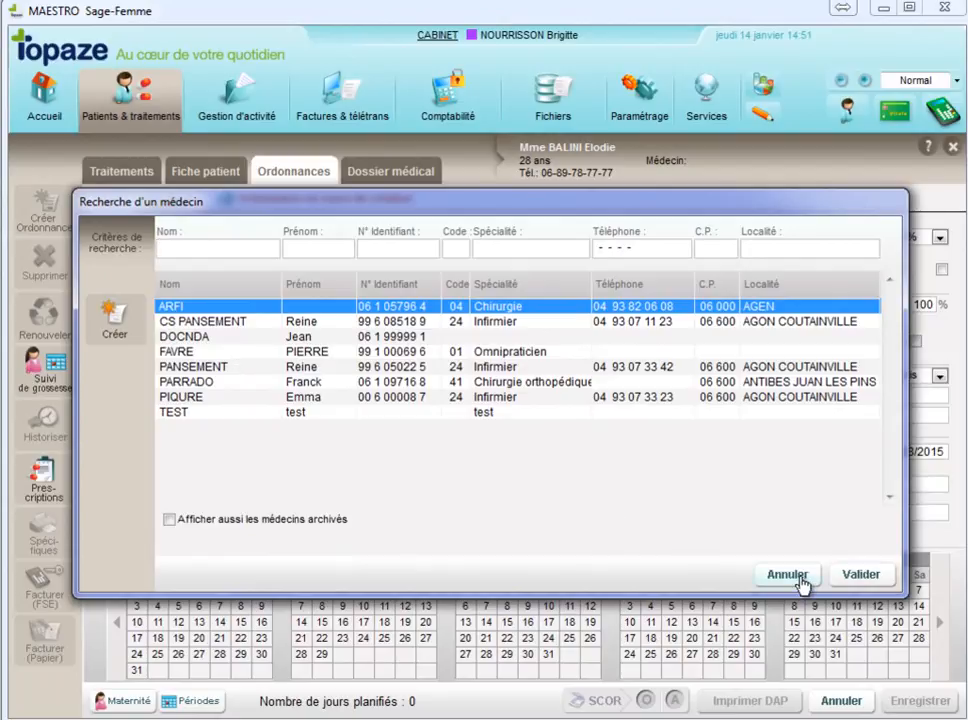
pyautogui.click(799, 581)
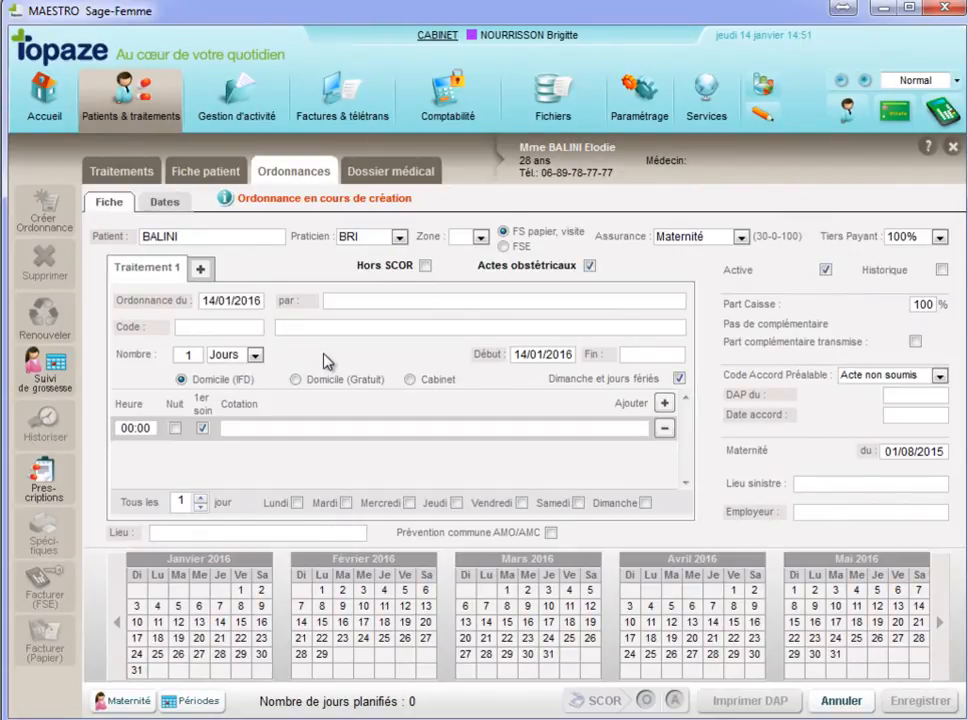
# Step: Set the treatment's care code to OBSDOM UNI from the midwife nomenclature reference list
pyautogui.click(148, 334)
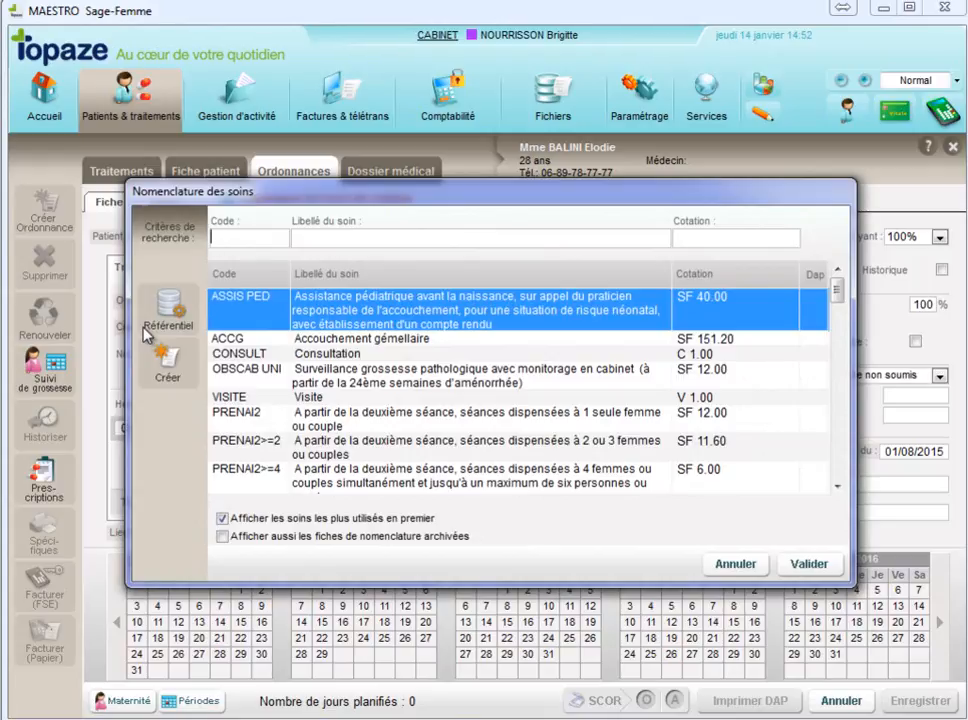
pyautogui.click(170, 318)
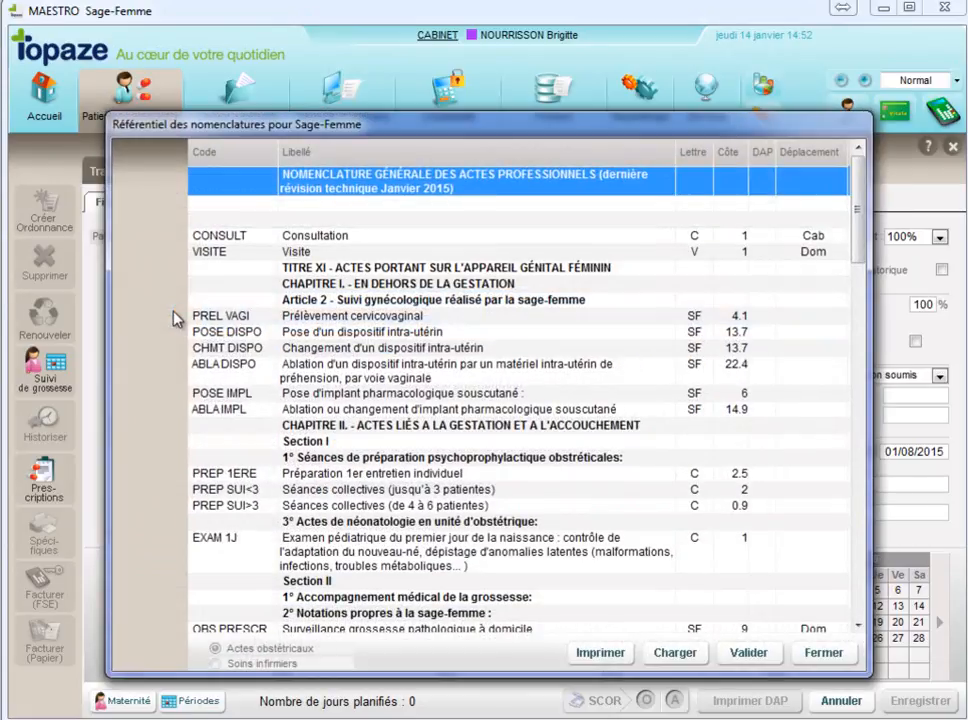
pyautogui.moveTo(857, 231); pyautogui.dragTo(855, 288)
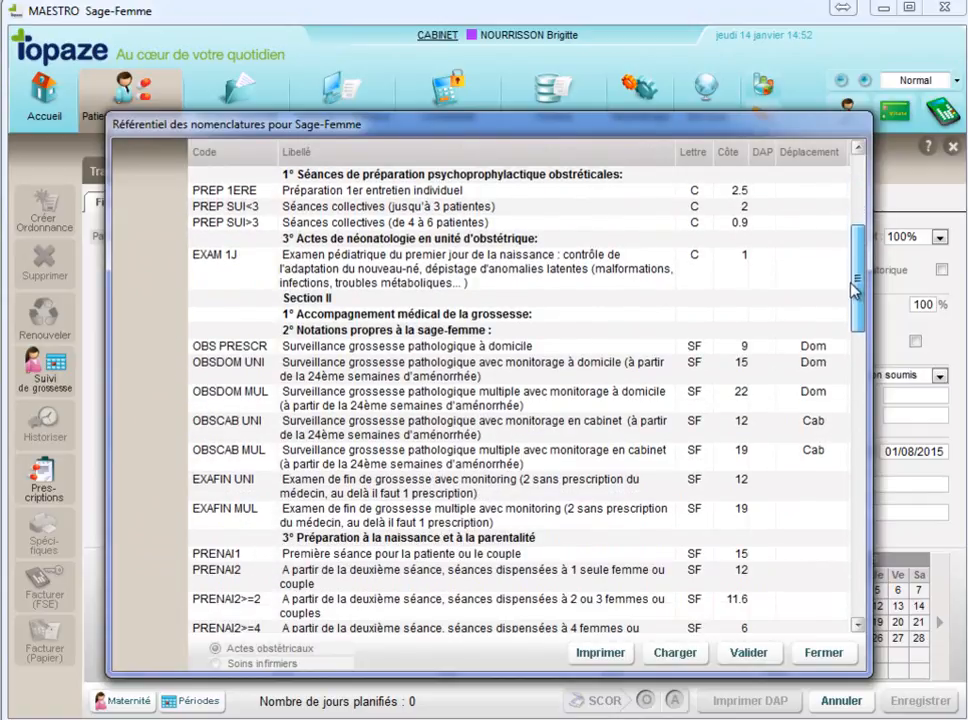
pyautogui.click(625, 368)
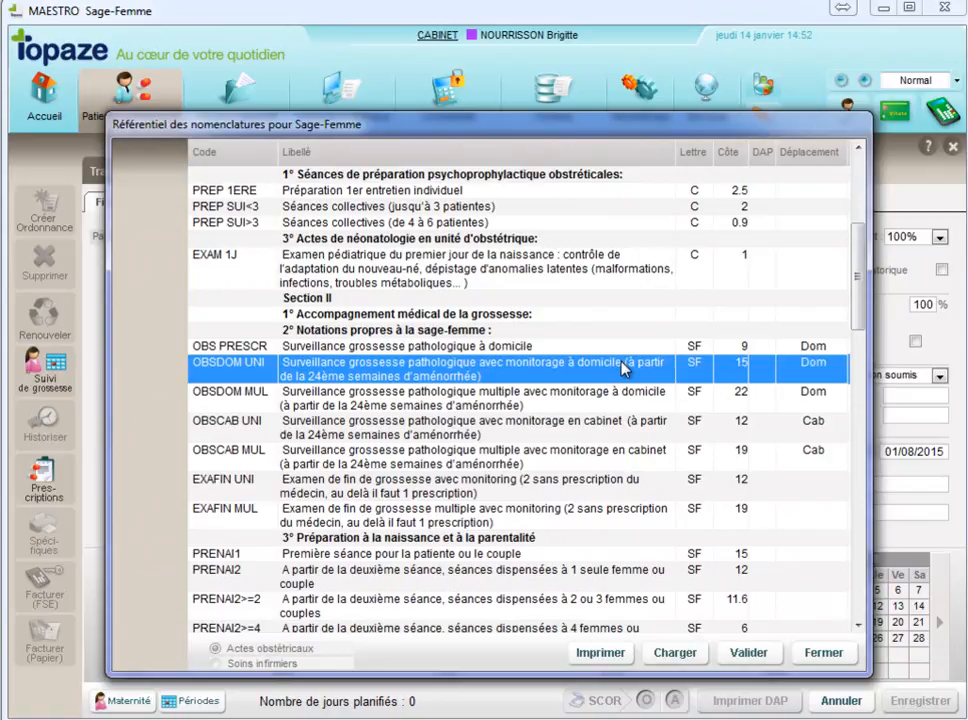
pyautogui.click(748, 653)
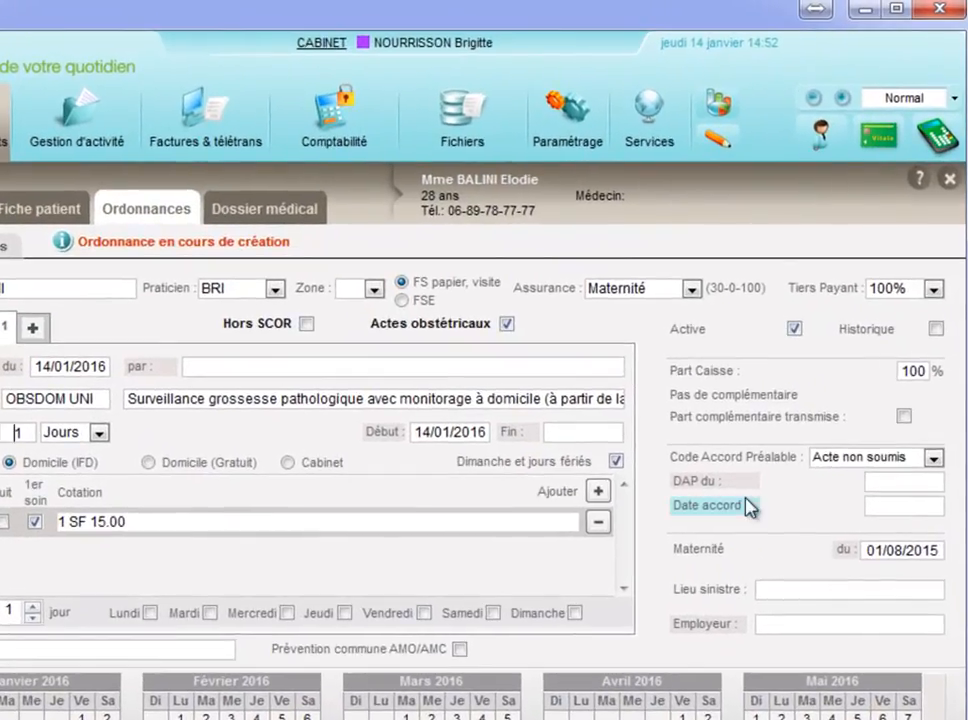
# Step: Set the treatment's end date to 13/02/2016 using the calendar
pyautogui.click(533, 440)
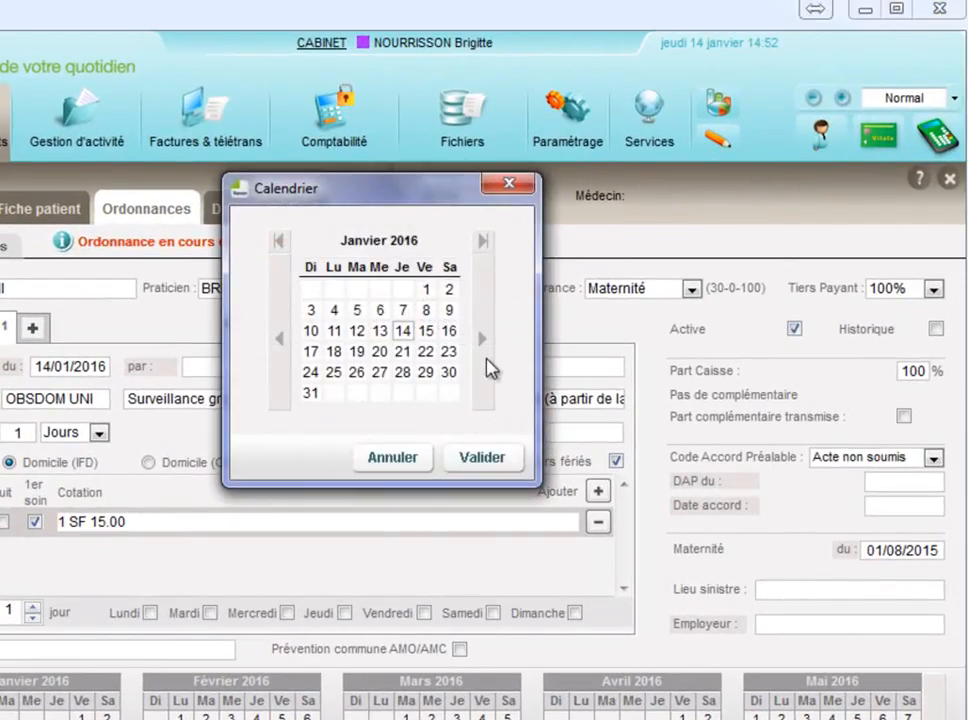
pyautogui.click(484, 340)
pyautogui.click(433, 305)
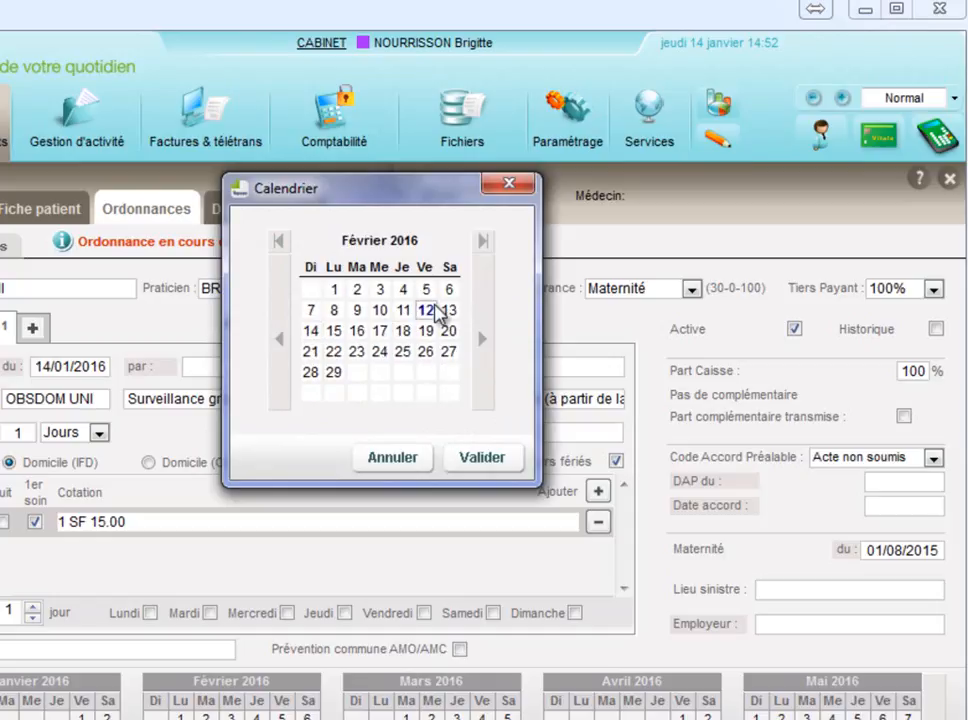
pyautogui.click(452, 315)
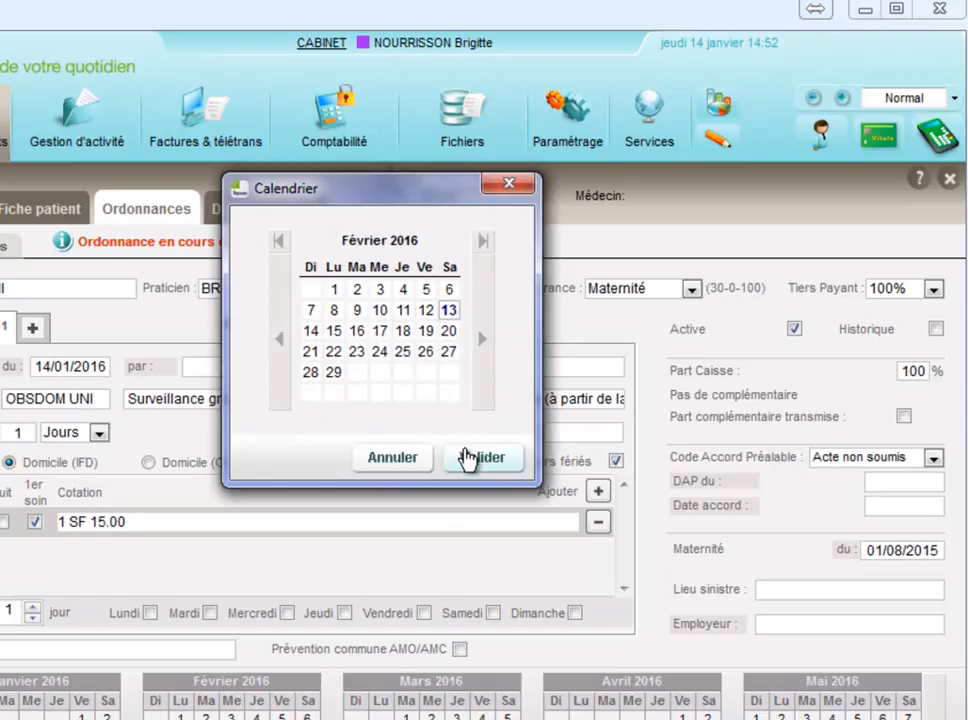
pyautogui.click(464, 457)
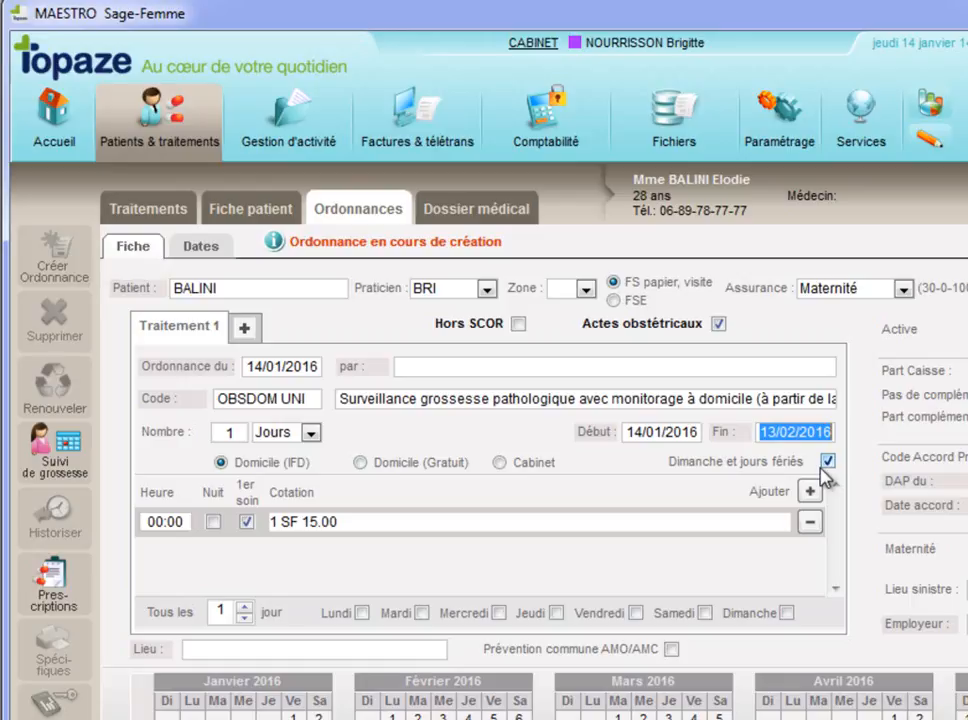
# Step: Set the first session's time to 10:00 and add a second daily session at 18:00
pyautogui.click(158, 524)
pyautogui.write('1000')
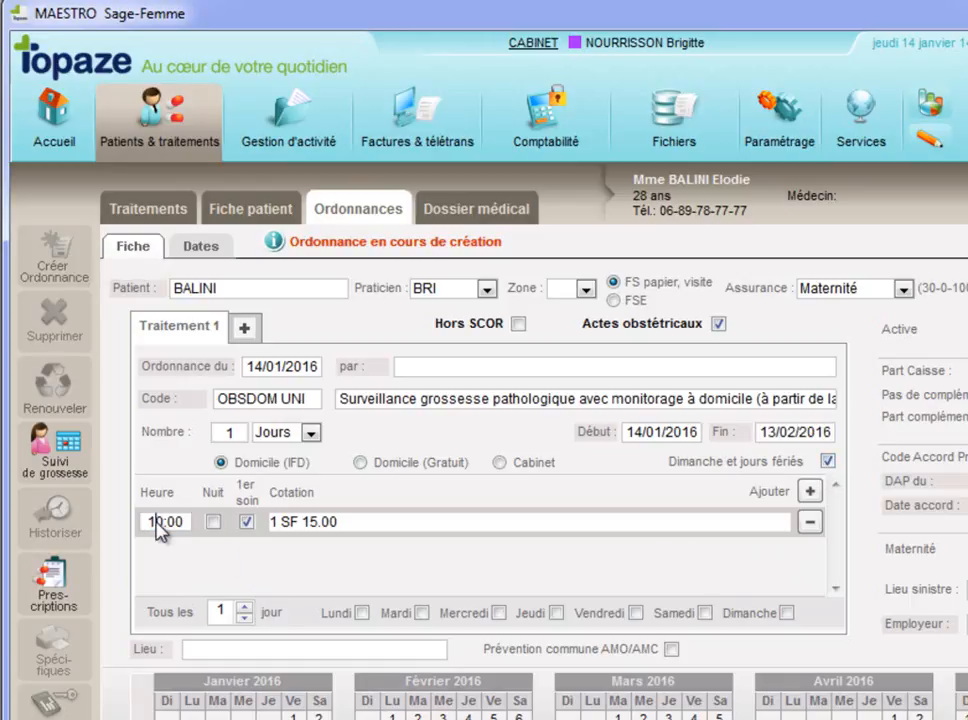
pyautogui.click(809, 492)
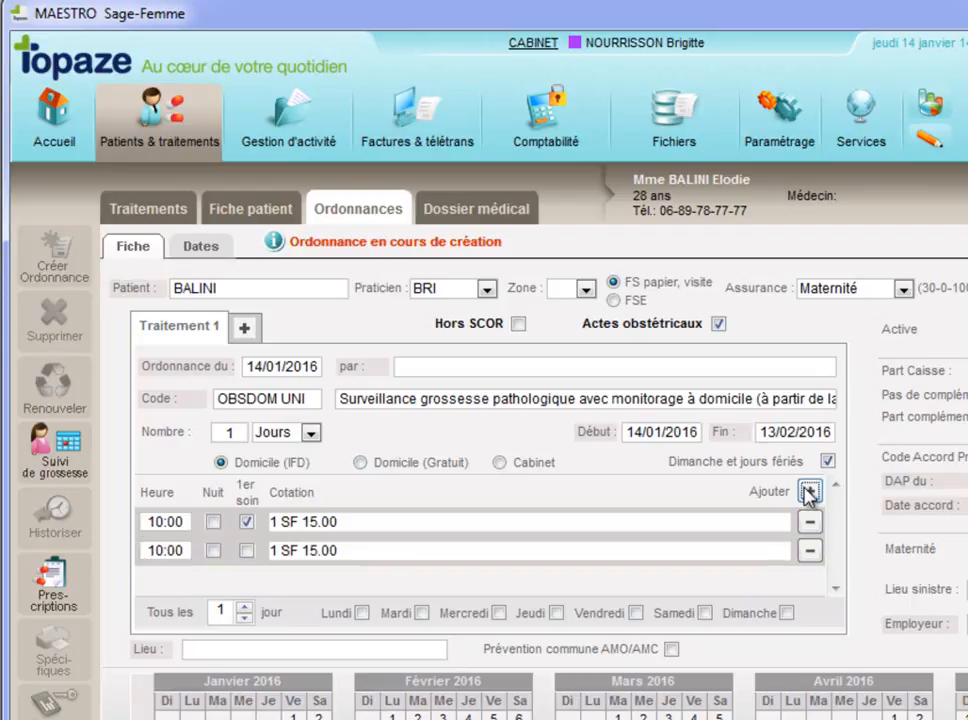
pyautogui.write('18')
# Step: Check the second session's cotation and schedule the treatment on Wednesdays and Fridays
pyautogui.click(376, 554)
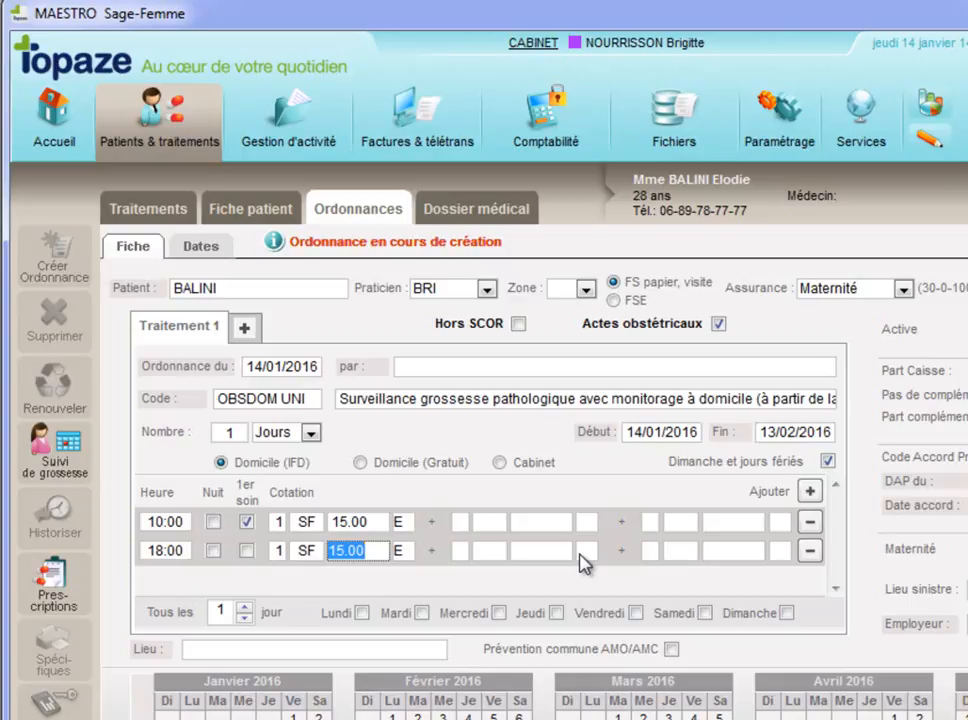
pyautogui.click(498, 613)
pyautogui.click(635, 613)
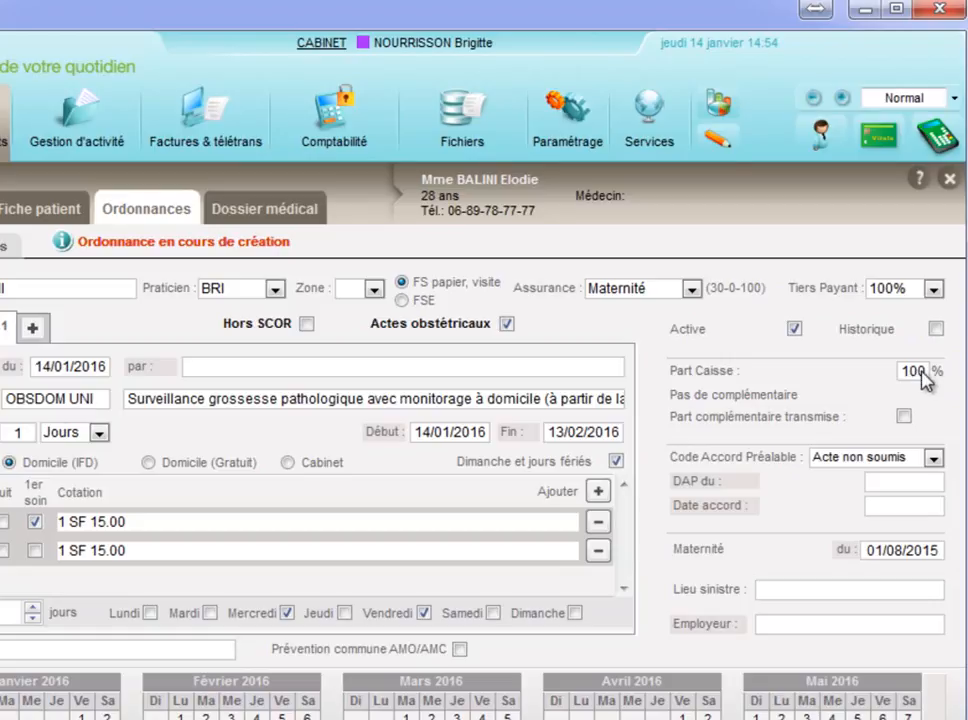
# Step: Try the Maladie insurance type with the complementary part transmitted
pyautogui.click(645, 289)
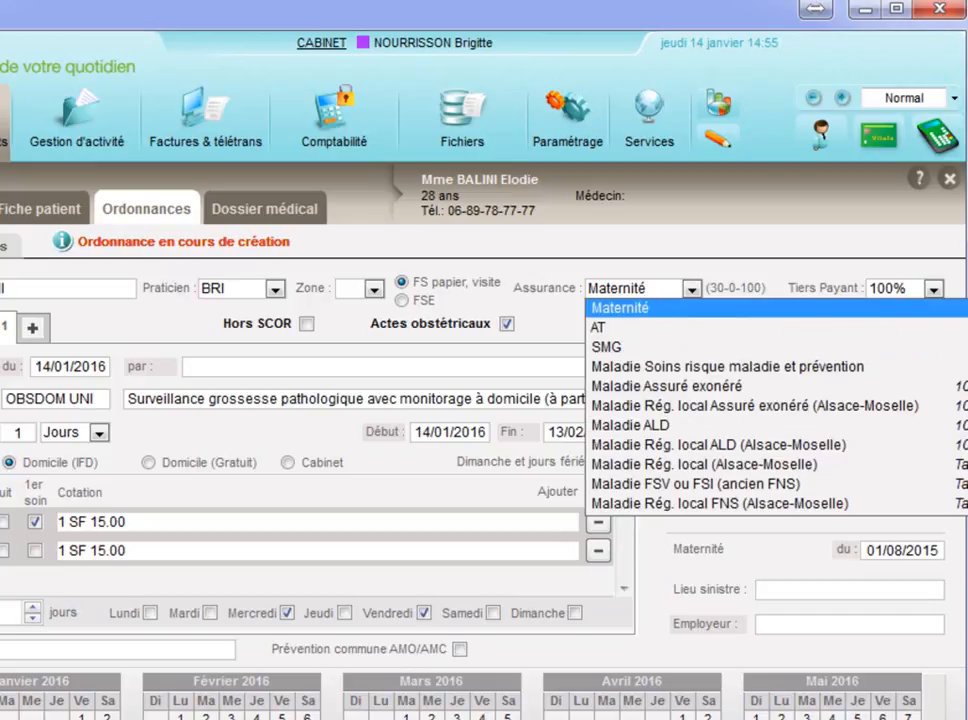
pyautogui.scroll(1, 823, 309)
pyautogui.scroll(2, 700, 400)
pyautogui.click(627, 308)
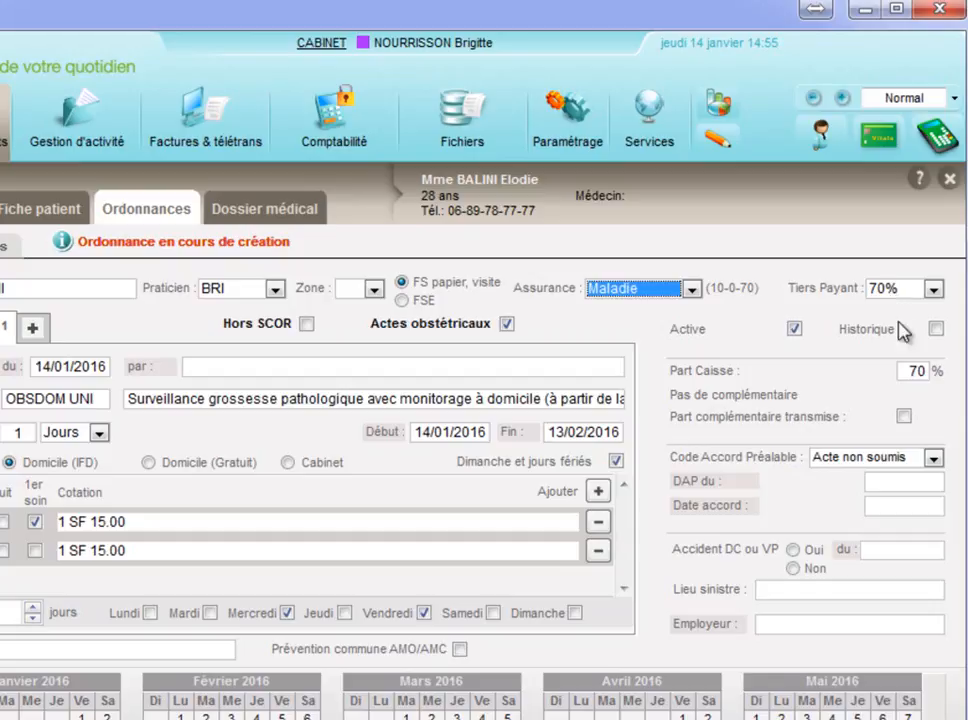
pyautogui.click(903, 417)
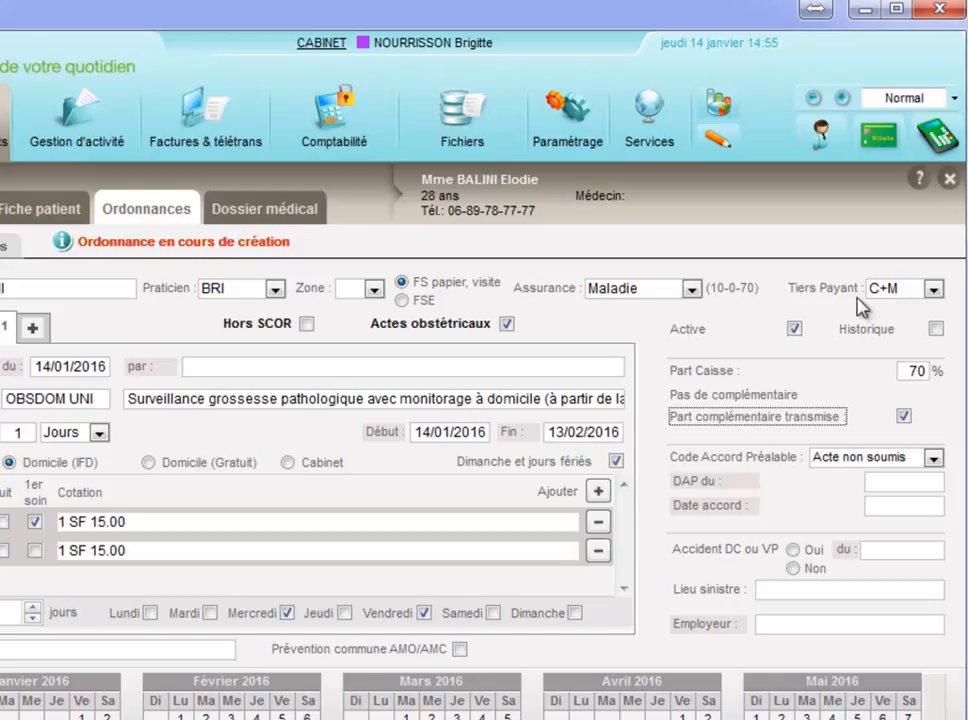
# Step: Switch the insurance type back to Maternité and turn off transmission of the complementary part
pyautogui.click(691, 288)
pyautogui.click(636, 368)
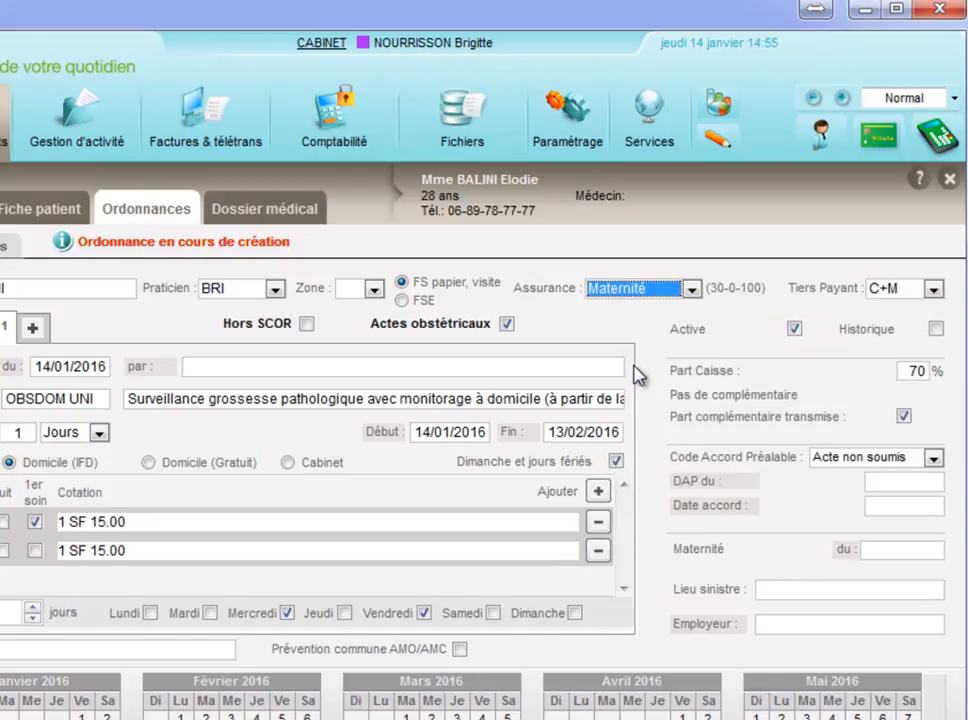
pyautogui.click(904, 416)
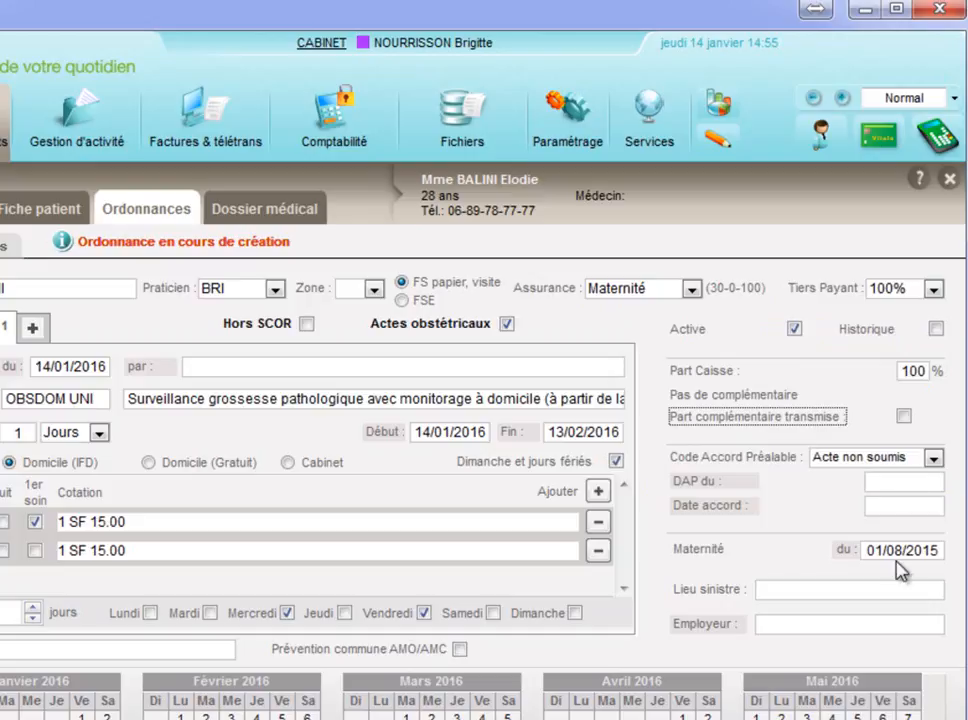
# Step: Review and save the patient's maternity information, and save the prescription
pyautogui.click(843, 551)
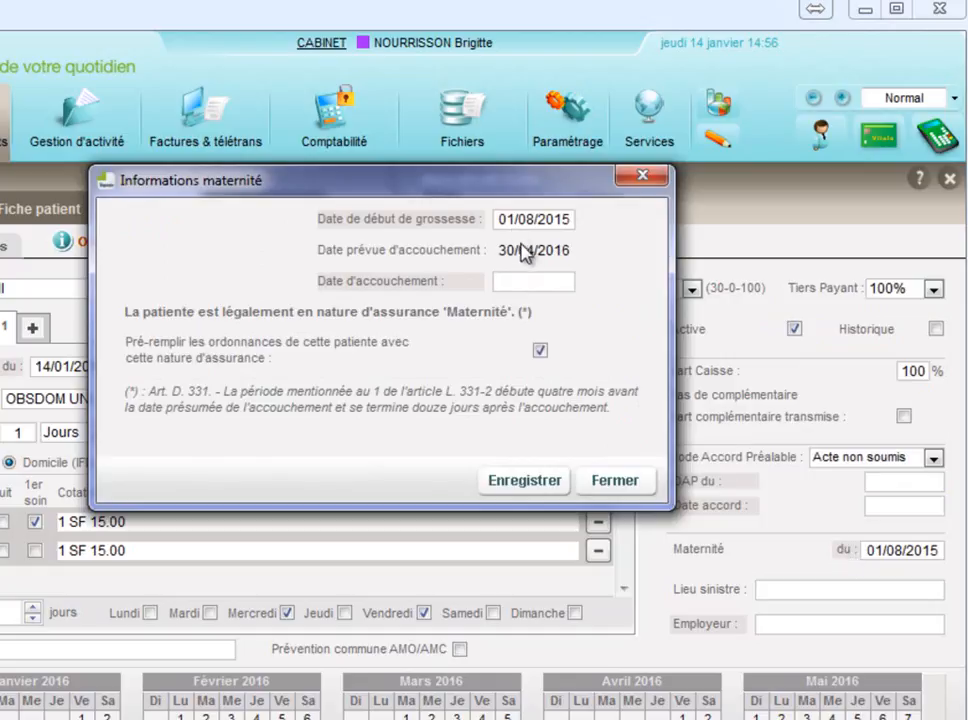
pyautogui.moveTo(527, 258)
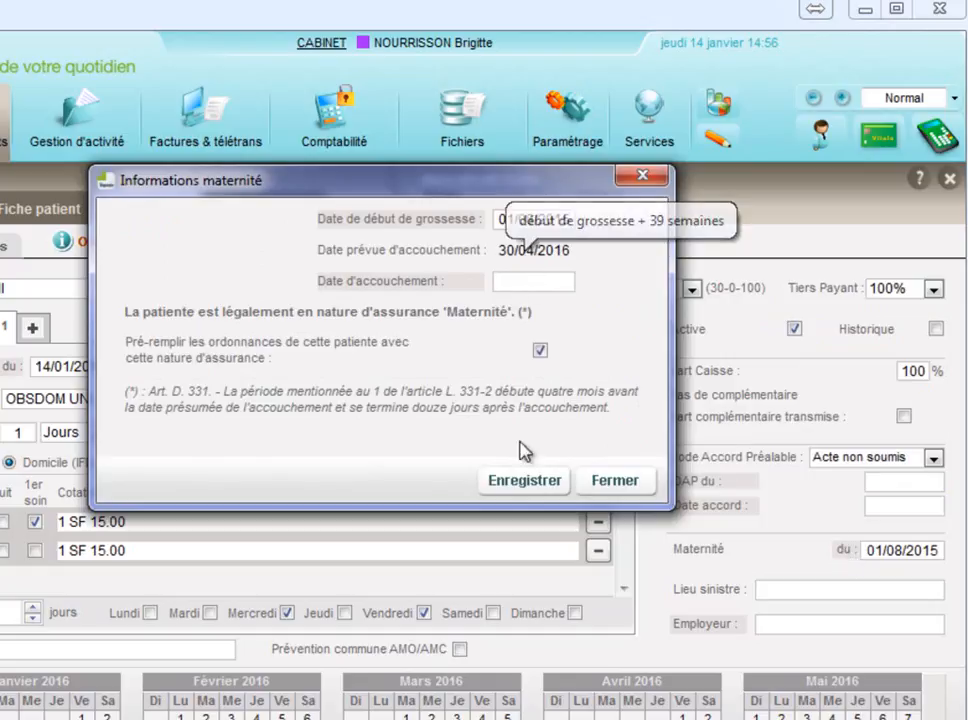
pyautogui.click(527, 480)
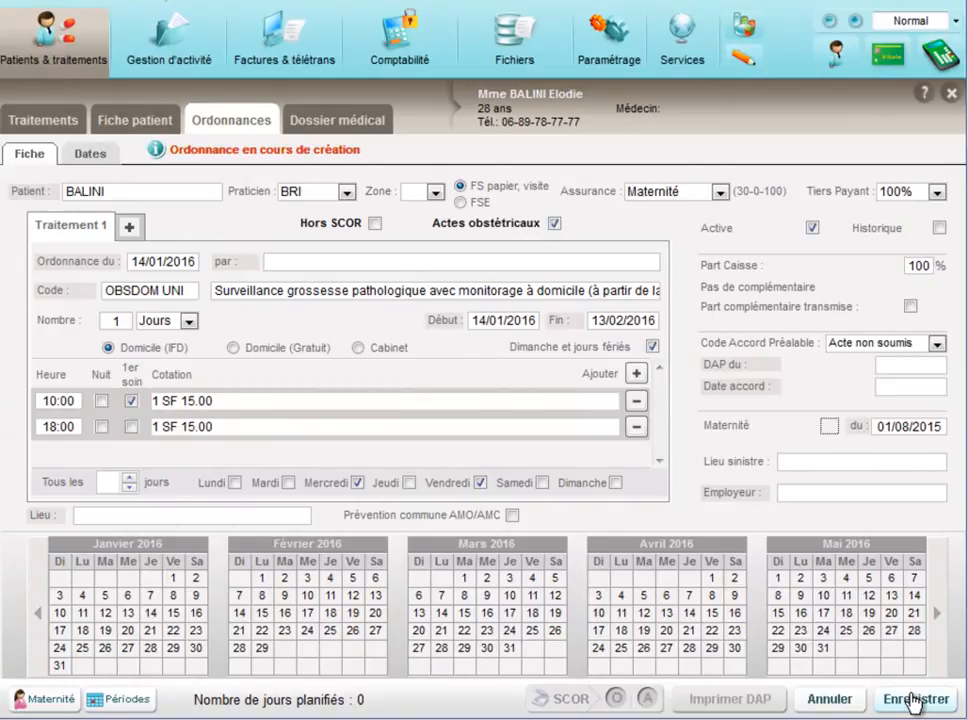
pyautogui.click(912, 700)
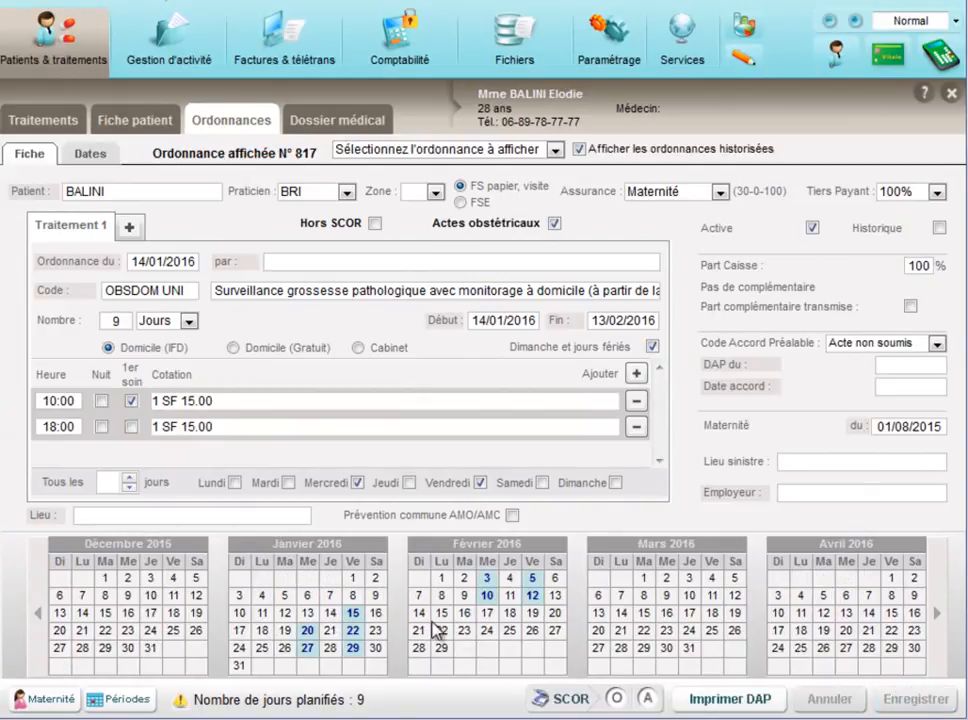
# Step: Examine the prescription's planned session dates, opening the first session's time and validating it at 10:00
pyautogui.click(91, 157)
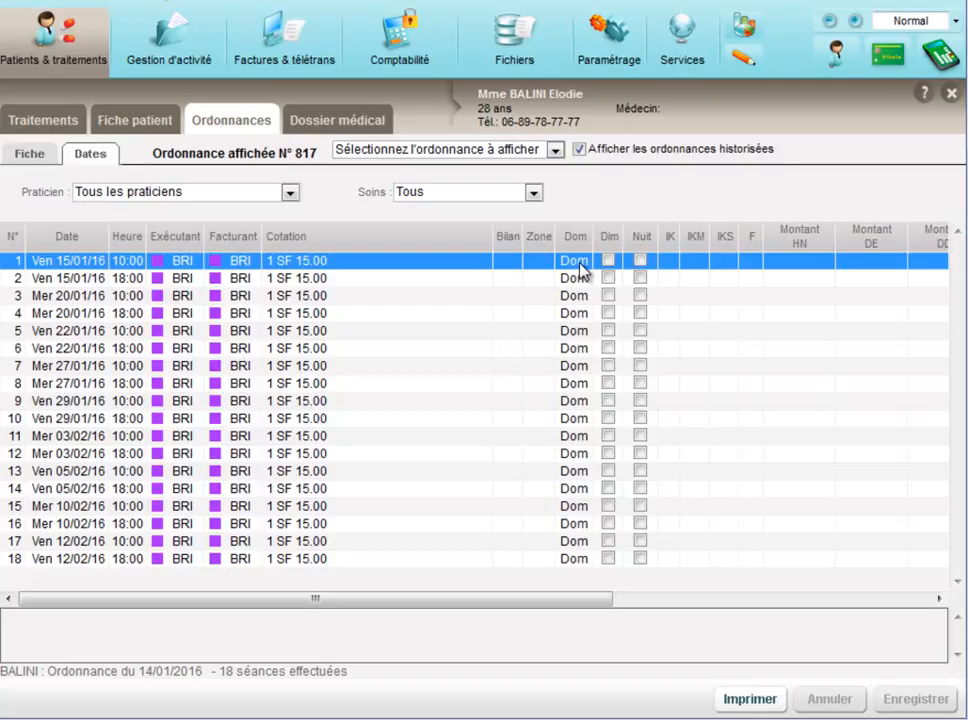
pyautogui.doubleClick(128, 262)
pyautogui.click(128, 264)
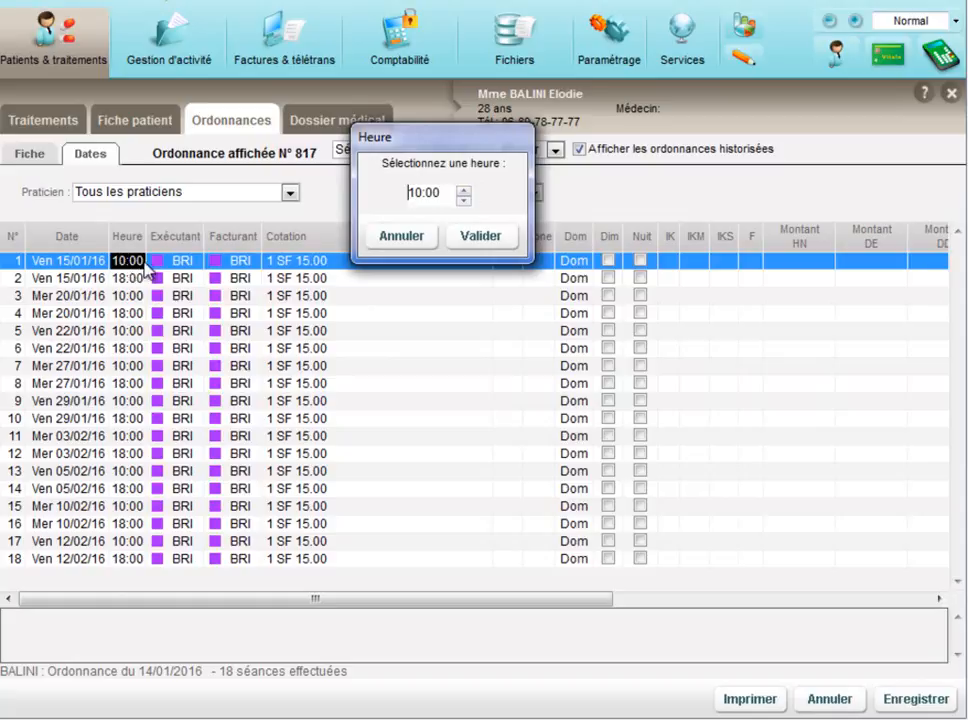
pyautogui.click(481, 237)
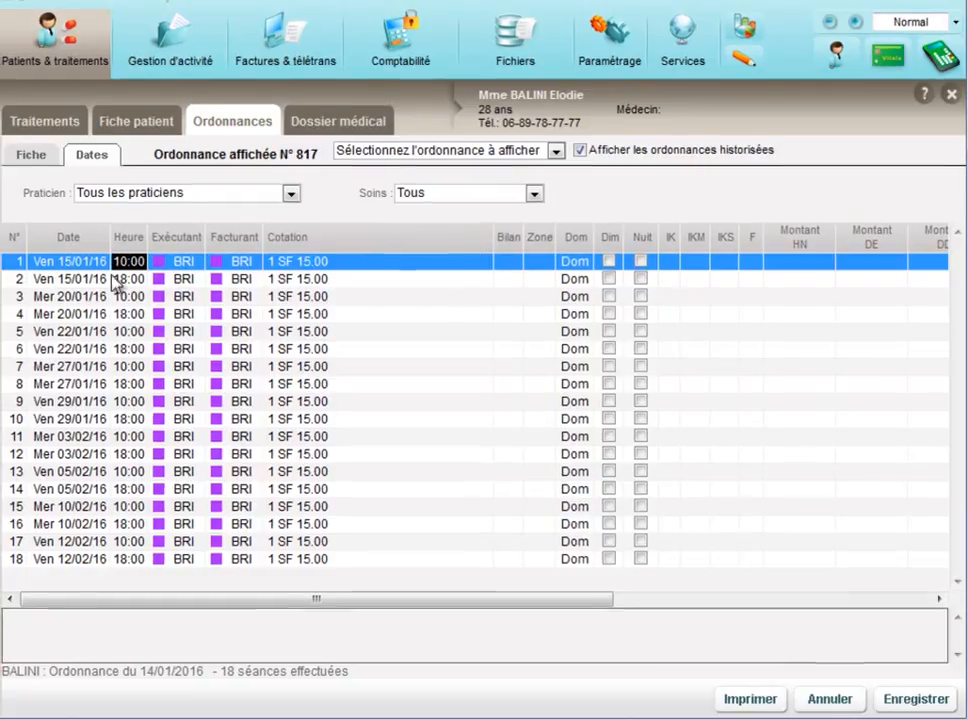
# Step: Delete the prescription's first session, on 15/01/16 at 10:00, and check that day's treatment planning for the patient
pyautogui.click(62, 262)
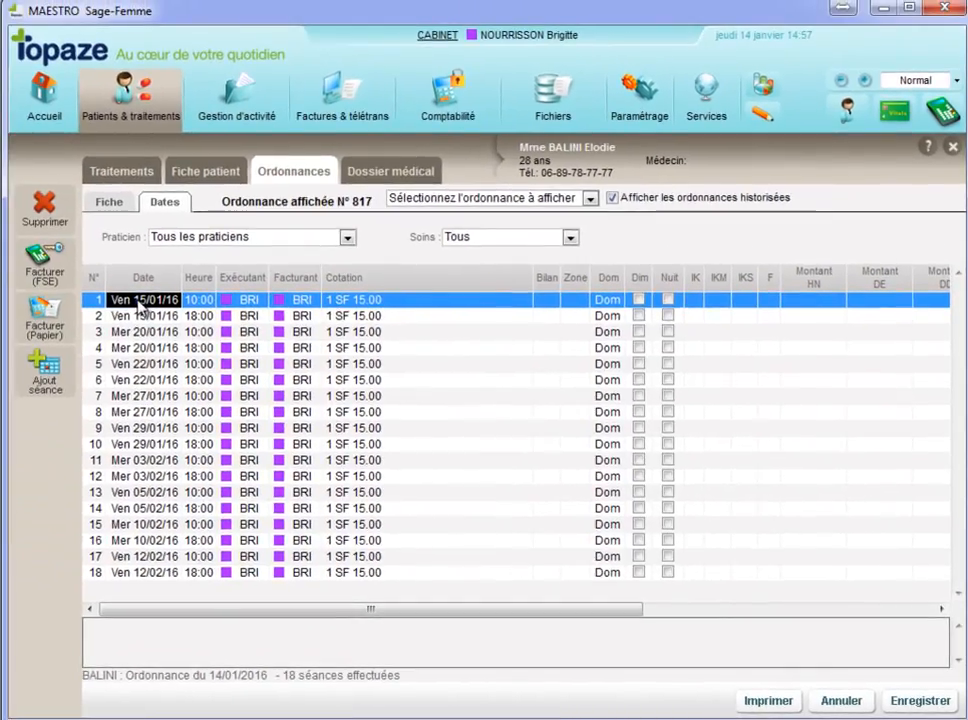
pyautogui.click(50, 210)
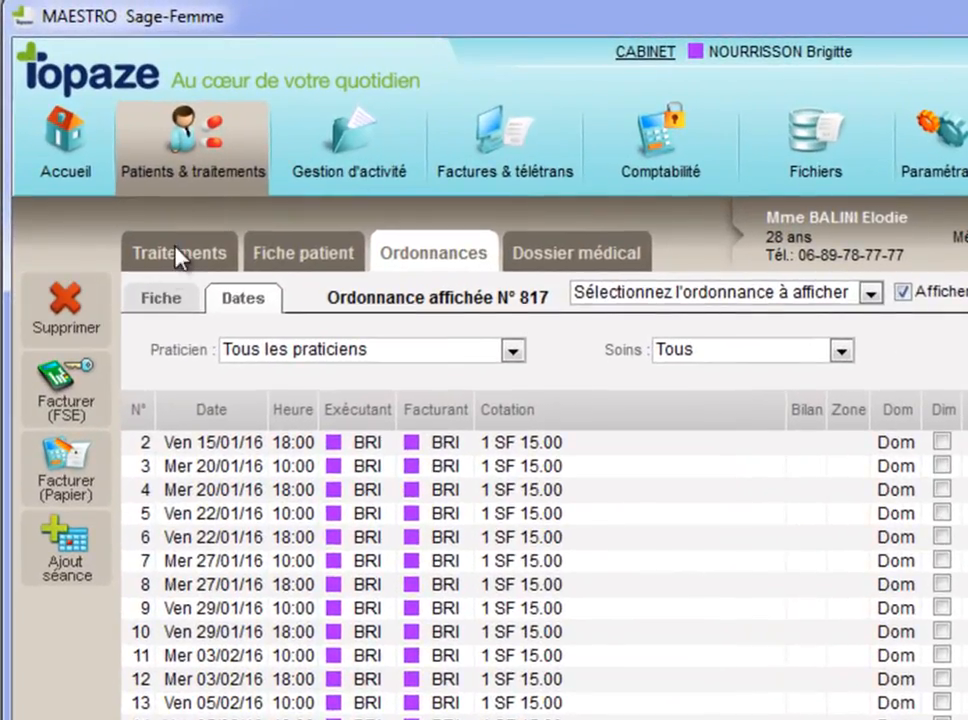
pyautogui.click(182, 253)
pyautogui.click(450, 462)
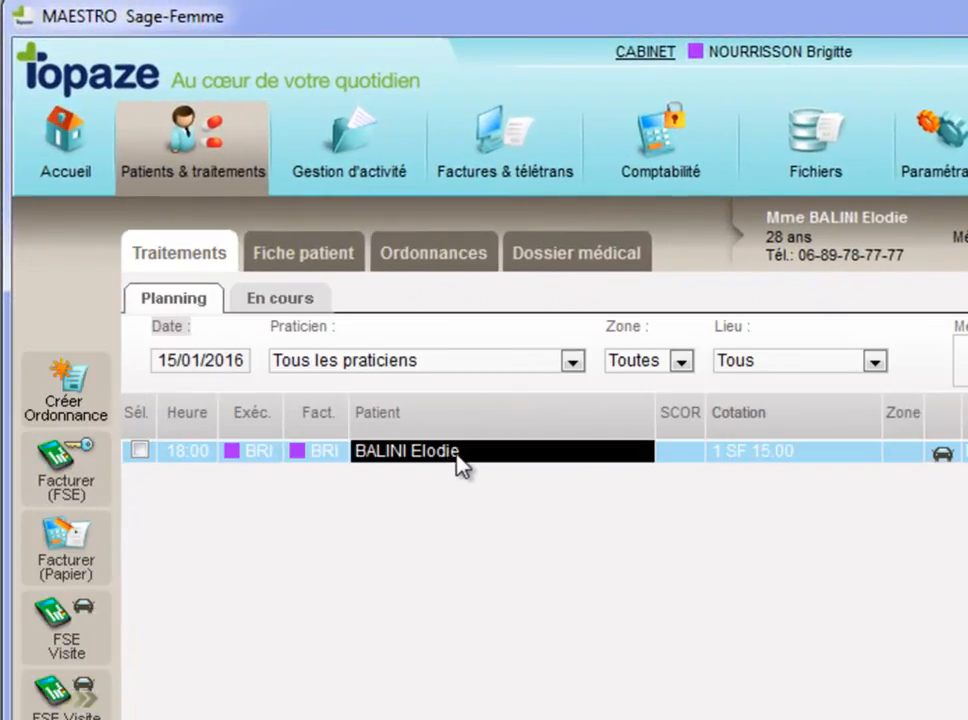
# Step: View the SCOR scanning window for a normal prescription from the patient's prescription record, and close it without scanning
pyautogui.click(444, 258)
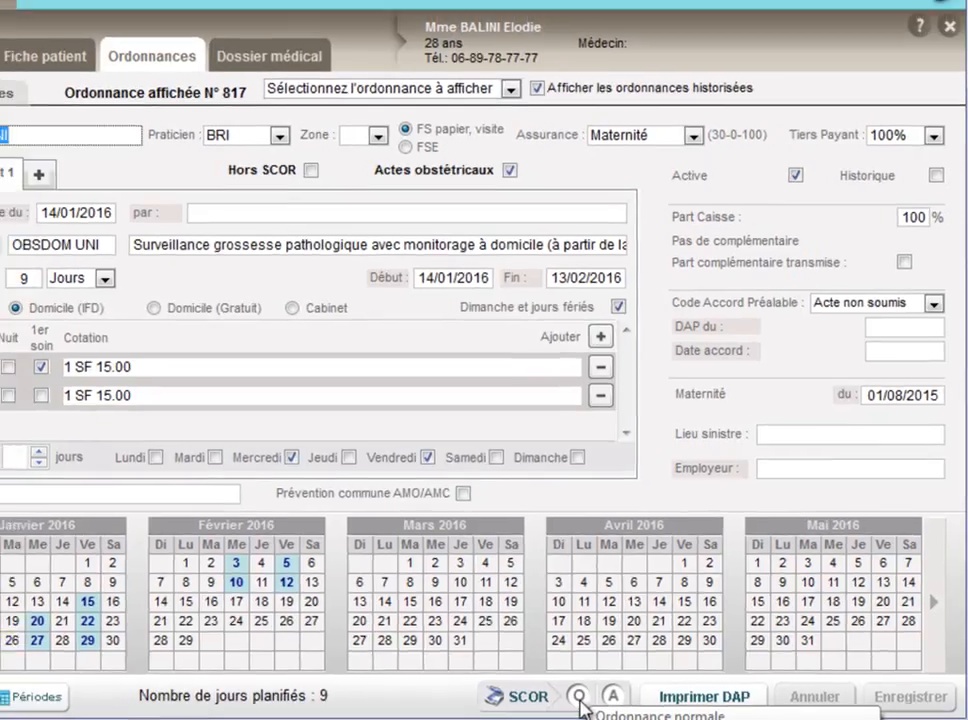
pyautogui.click(568, 699)
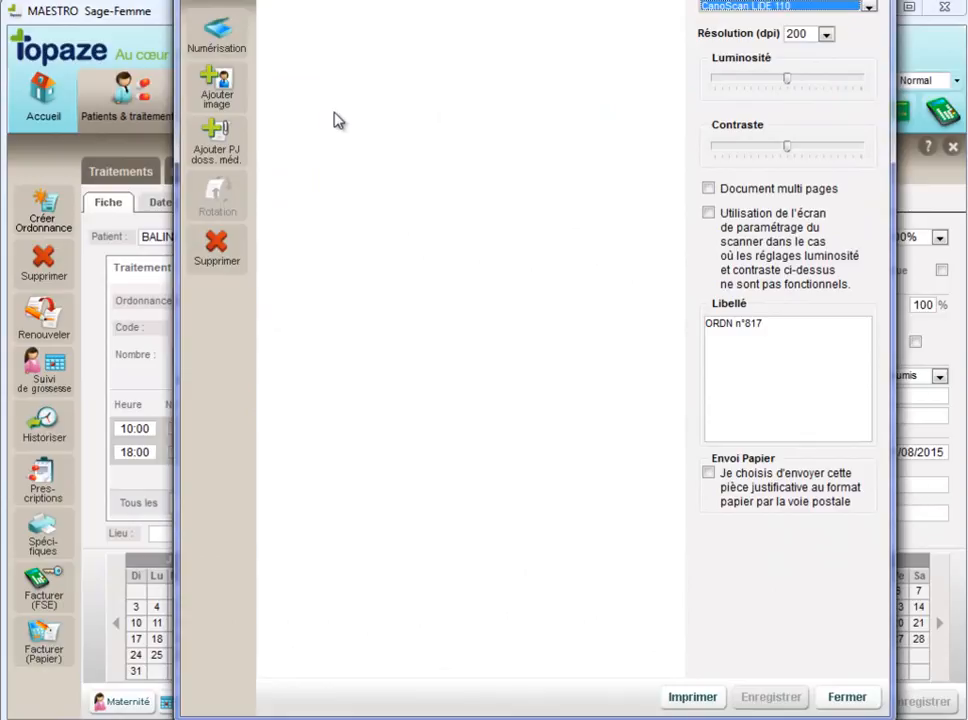
pyautogui.click(845, 697)
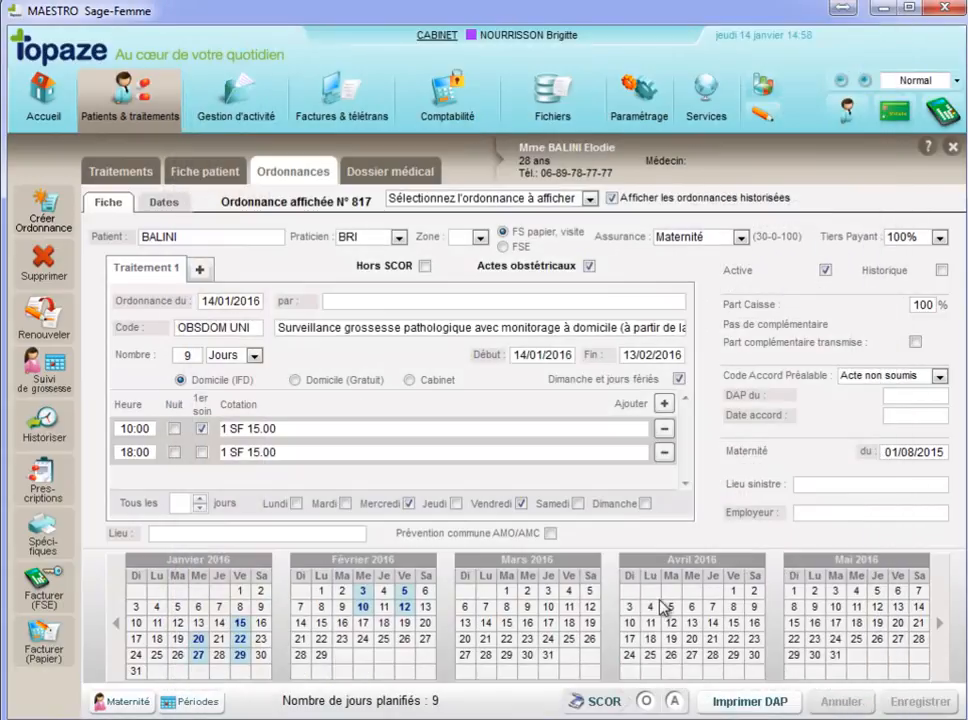
# Step: Create a new pregnancy follow-up, mark the first-trimester exams as done with the note "observations", and save and close it
pyautogui.click(44, 373)
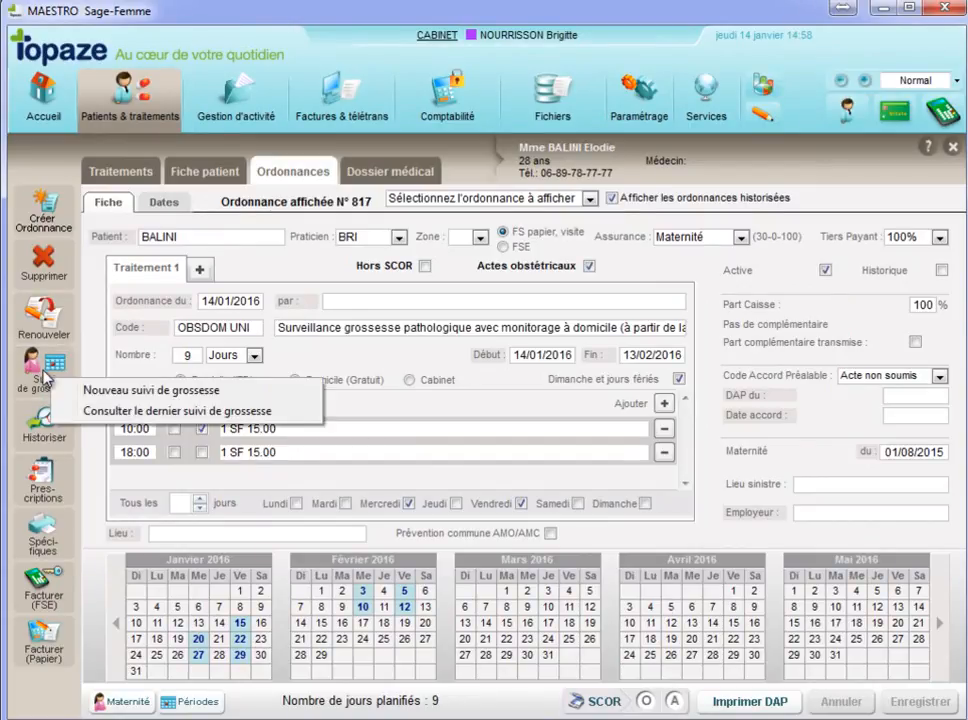
pyautogui.click(146, 391)
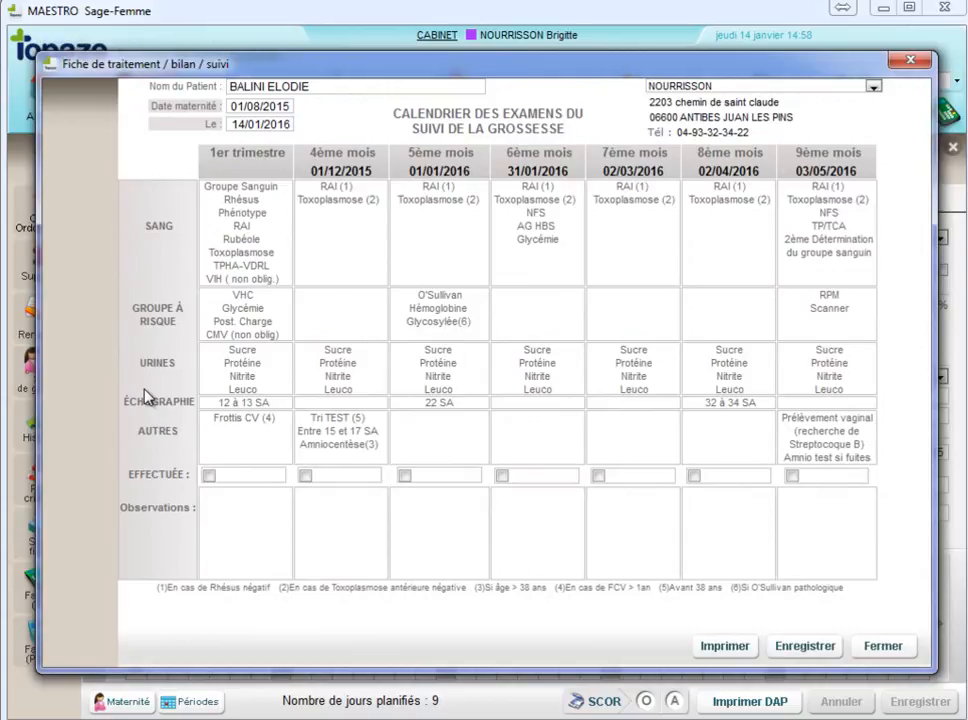
pyautogui.click(209, 476)
pyautogui.click(222, 506)
pyautogui.write('observations')
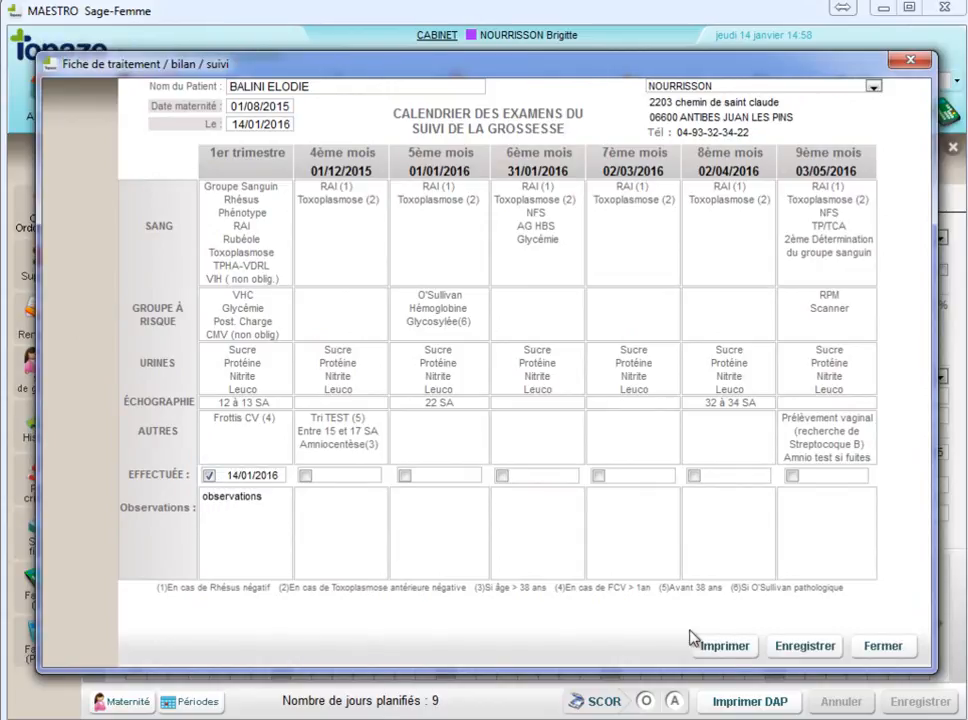
pyautogui.click(826, 652)
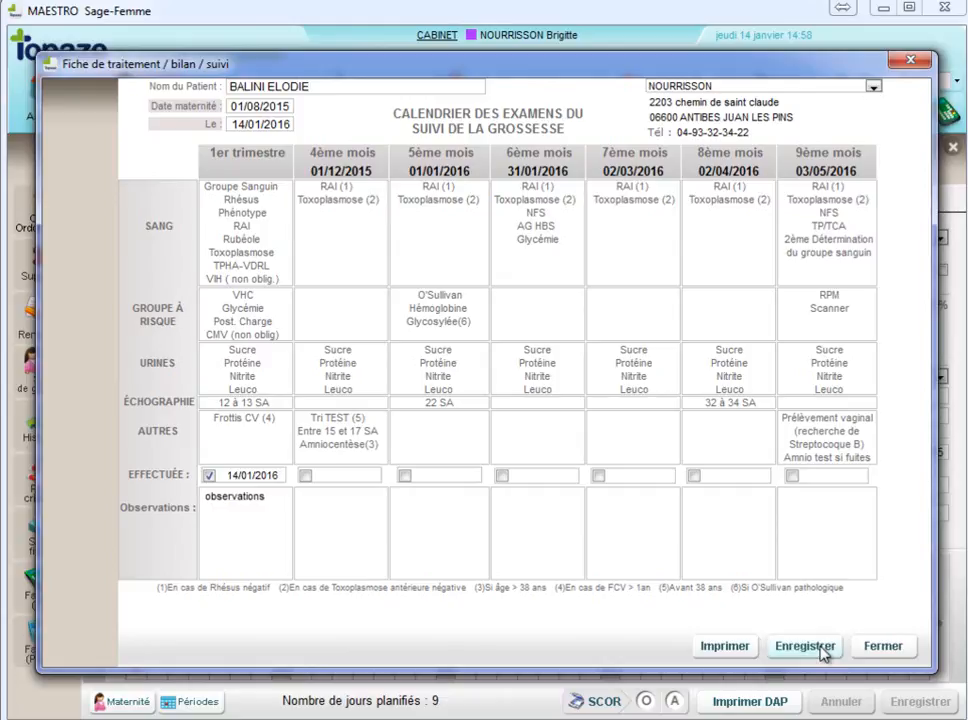
pyautogui.click(883, 646)
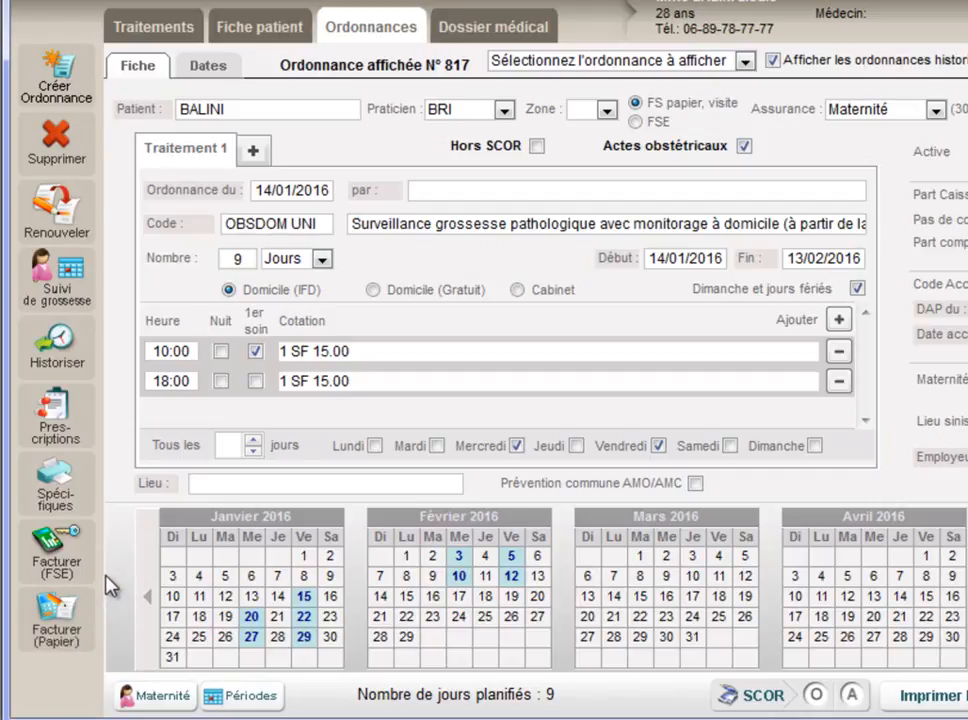
# Step: Start FSE billing for the prescription and acknowledge the warning about acts dated after today
pyautogui.click(69, 573)
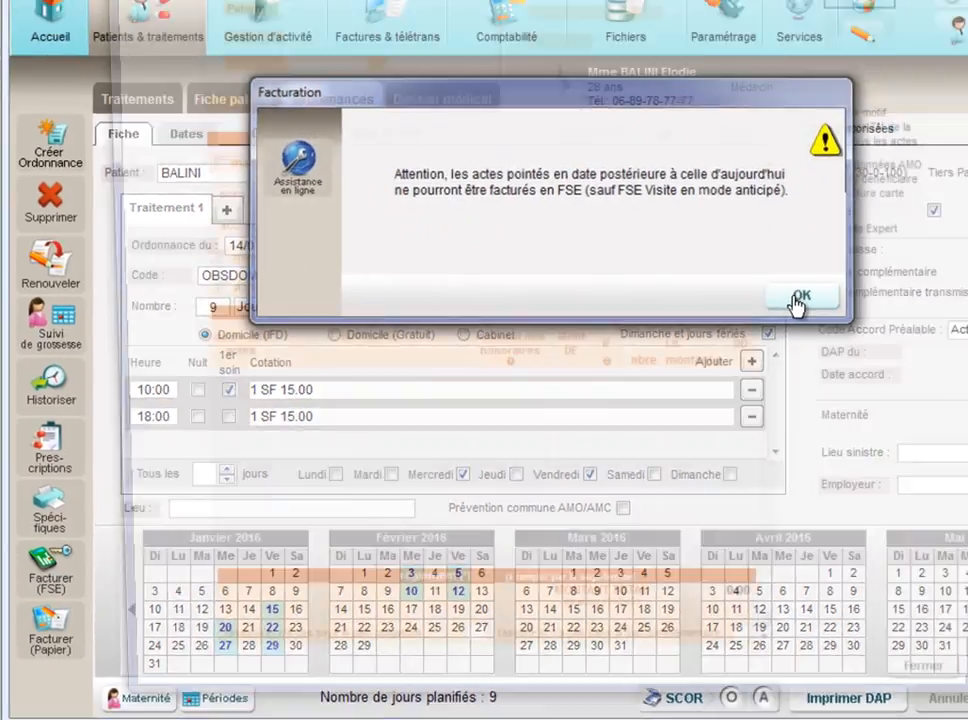
pyautogui.click(897, 246)
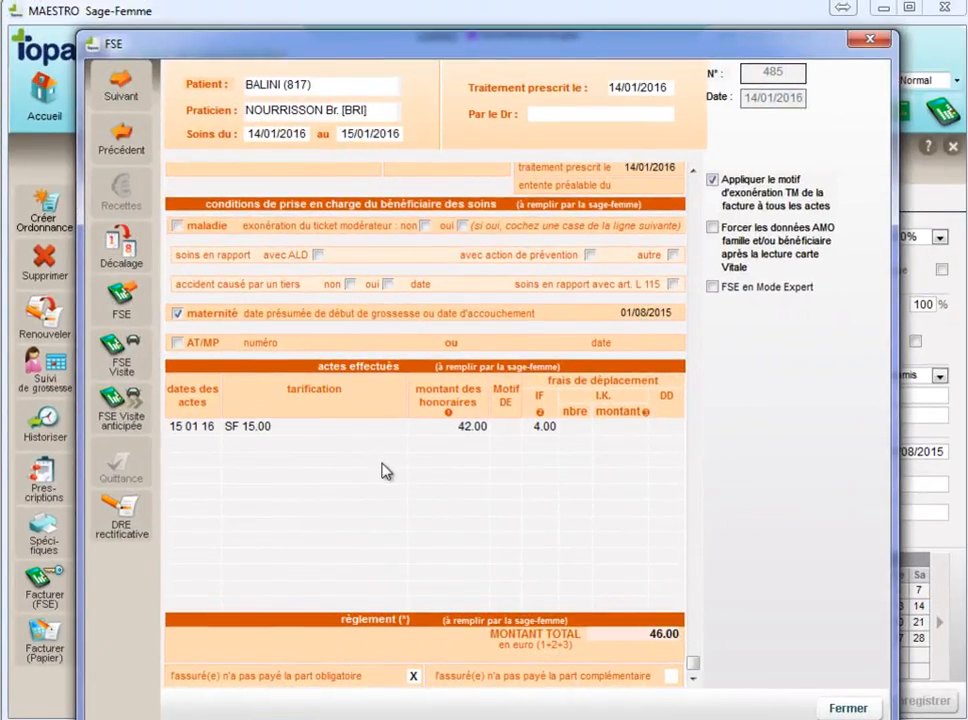